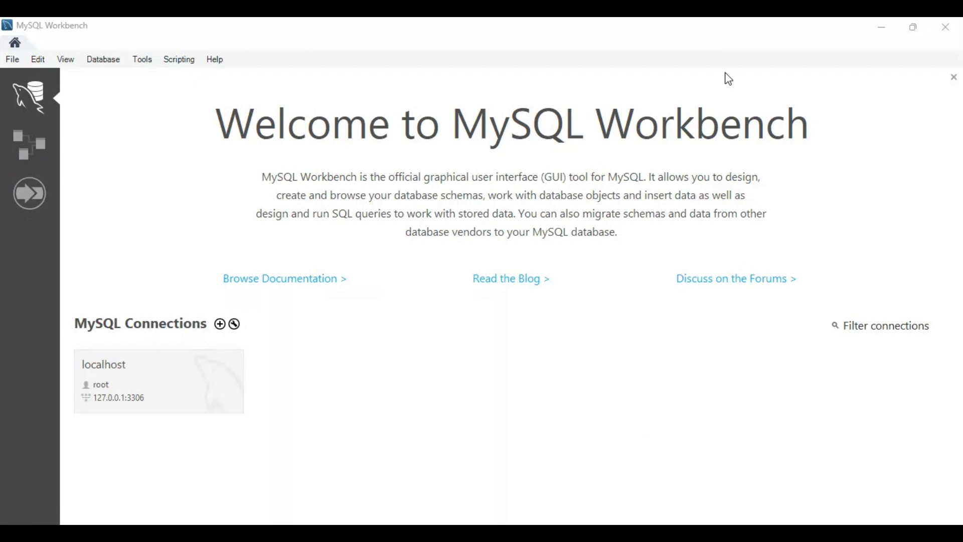
Open the localhost connection and start a new schema named facturacion.
{"action": "left_click", "coordinate": [715, 118]}
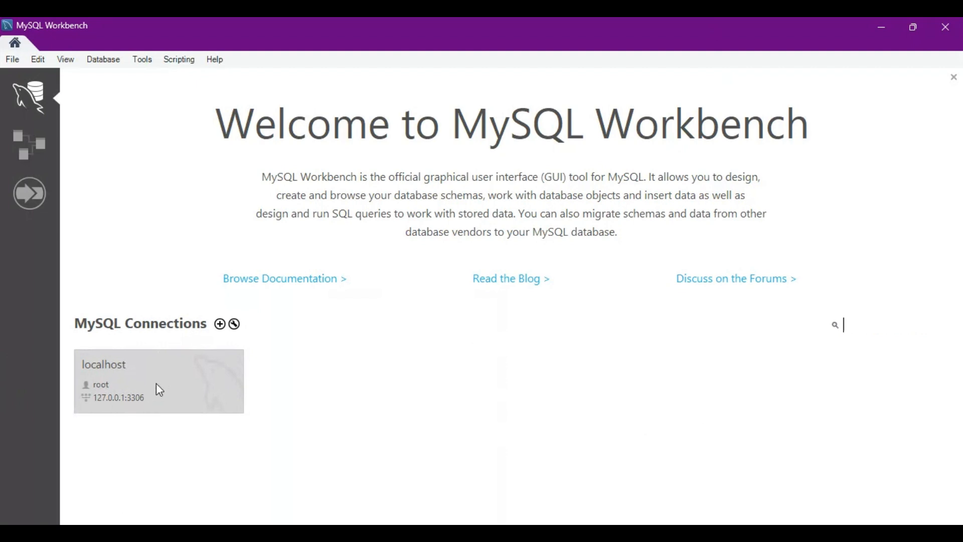
{"action": "left_click", "coordinate": [127, 385]}
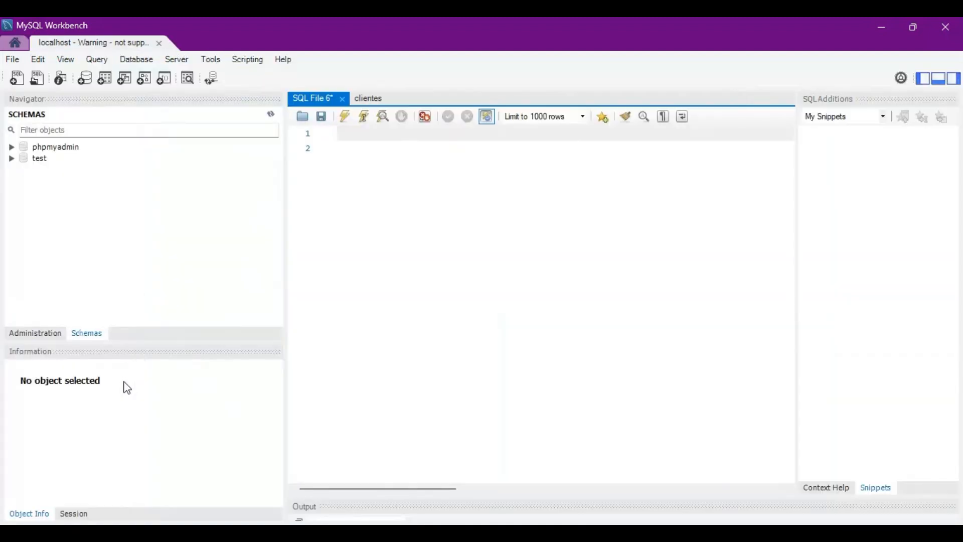
{"action": "left_click", "coordinate": [88, 86]}
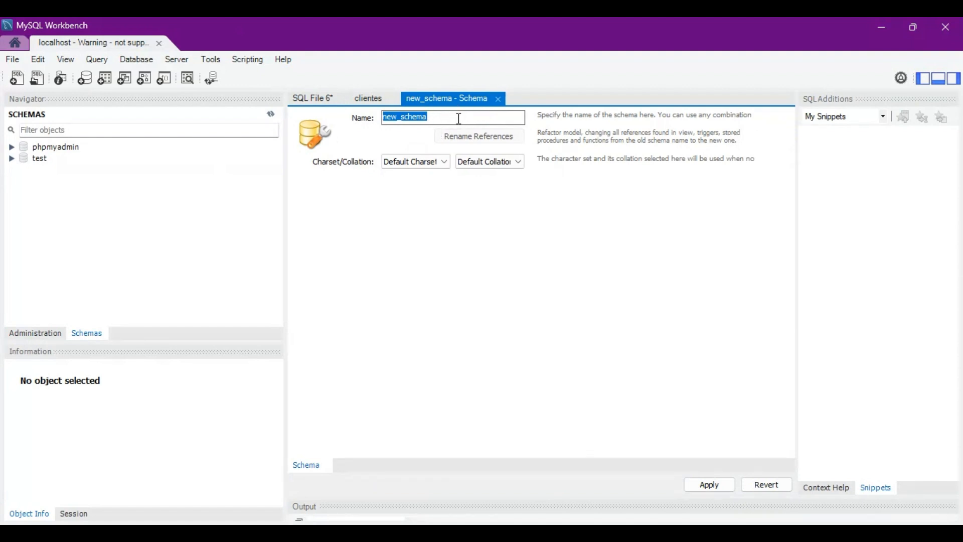
{"action": "type", "text": "f"}
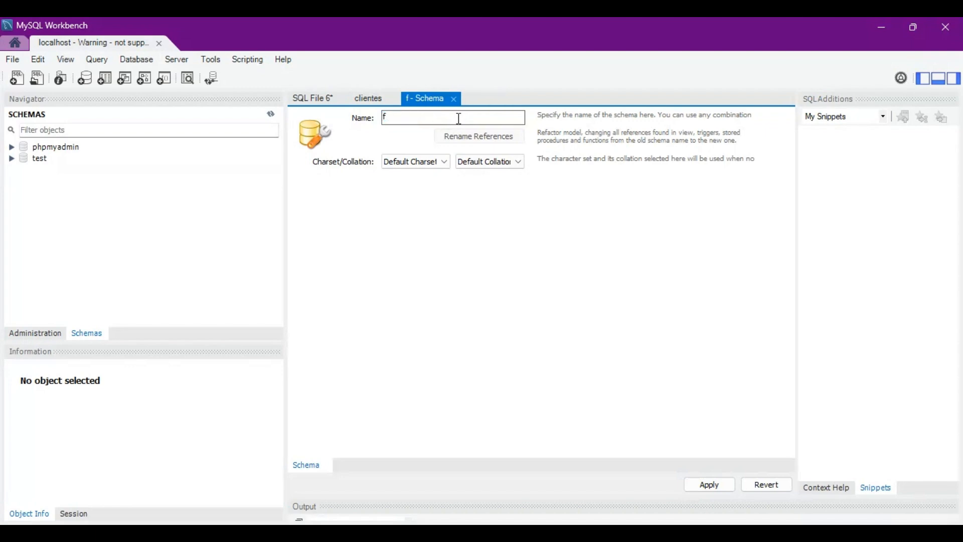
{"action": "type", "text": "acturacion"}
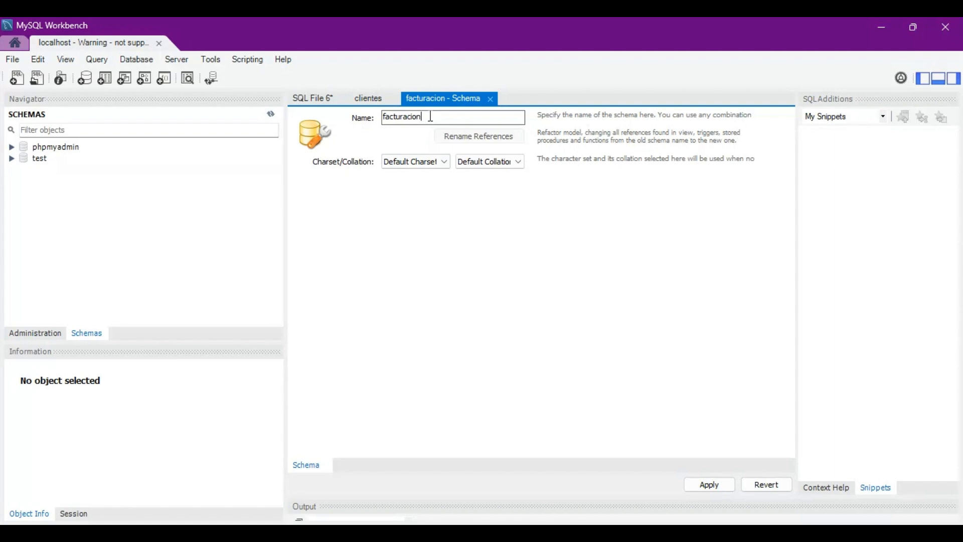
Try an accented ending, "ón", in the schema name and restore the unaccented spelling.
{"action": "key", "text": "BackSpace"}
{"action": "key", "text": "BackSpace"}
{"action": "type", "text": "ón"}
{"action": "key", "text": "BackSpace"}
{"action": "key", "text": "BackSpace"}
{"action": "type", "text": "on"}
Try prefixing the schema name with "base" and a space, and remove the prefix again.
{"action": "key", "text": "Home"}
{"action": "key", "text": "Left"}
{"action": "key", "text": "Left"}
{"action": "key", "text": "Left"}
{"action": "type", "text": "base"}
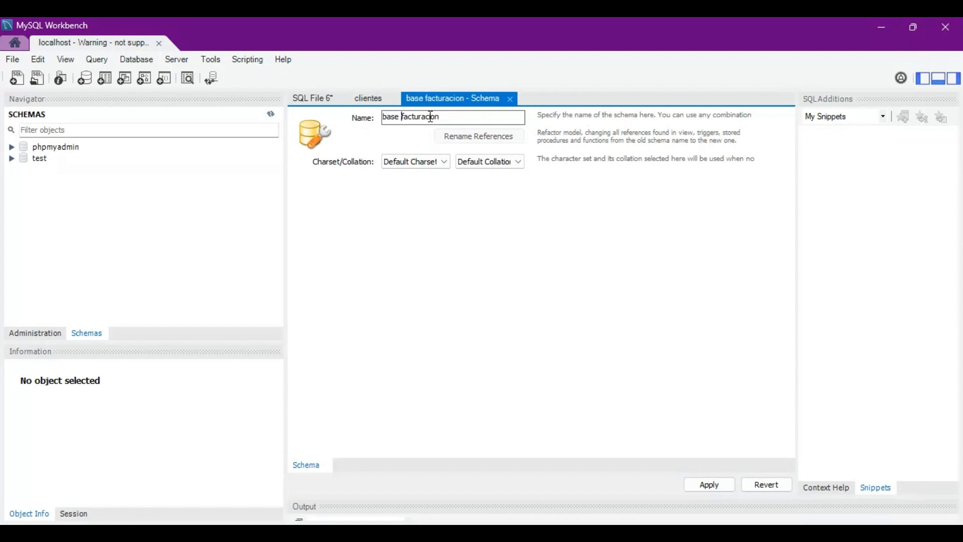
{"action": "key", "text": "BackSpace"}
{"action": "key", "text": "BackSpace"}
{"action": "key", "text": "BackSpace"}
{"action": "key", "text": "BackSpace"}
{"action": "key", "text": "BackSpace"}
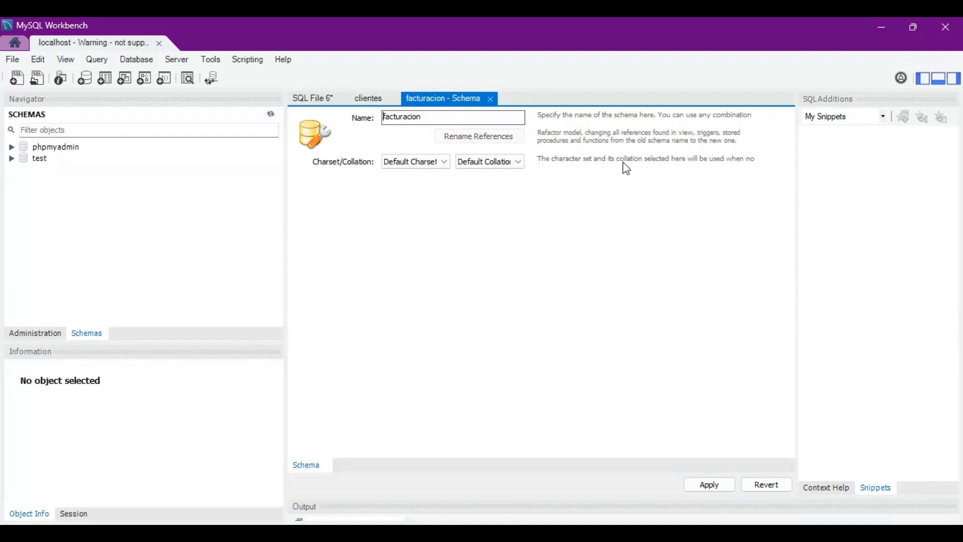
Try the prefix "base" joined to the schema name directly, with an underscore and with a hyphen, and restore facturacion.
{"action": "type", "text": "base"}
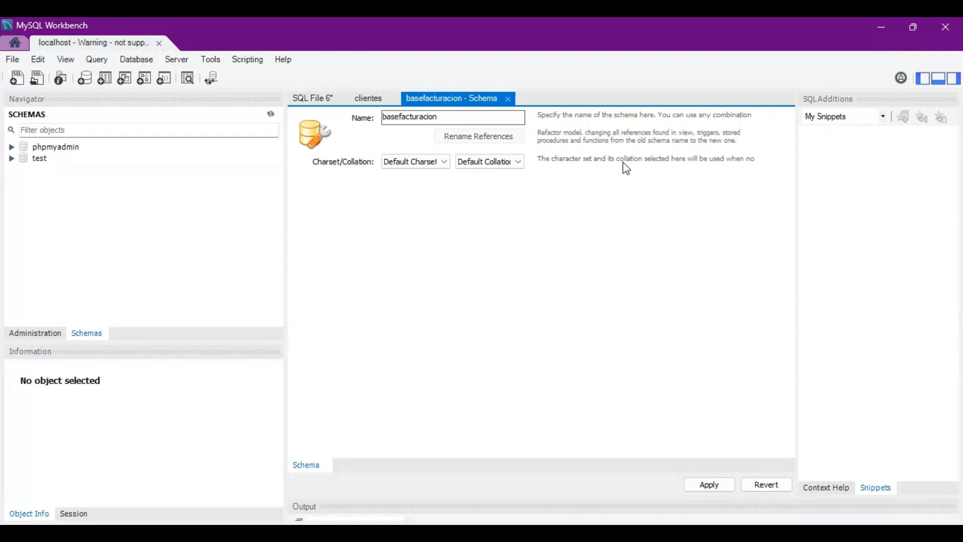
{"action": "type", "text": "_"}
{"action": "key", "text": "BackSpace"}
{"action": "type", "text": "-"}
{"action": "key", "text": "BackSpace"}
{"action": "key", "text": "BackSpace"}
{"action": "key", "text": "BackSpace"}
{"action": "key", "text": "BackSpace"}
{"action": "key", "text": "BackSpace"}
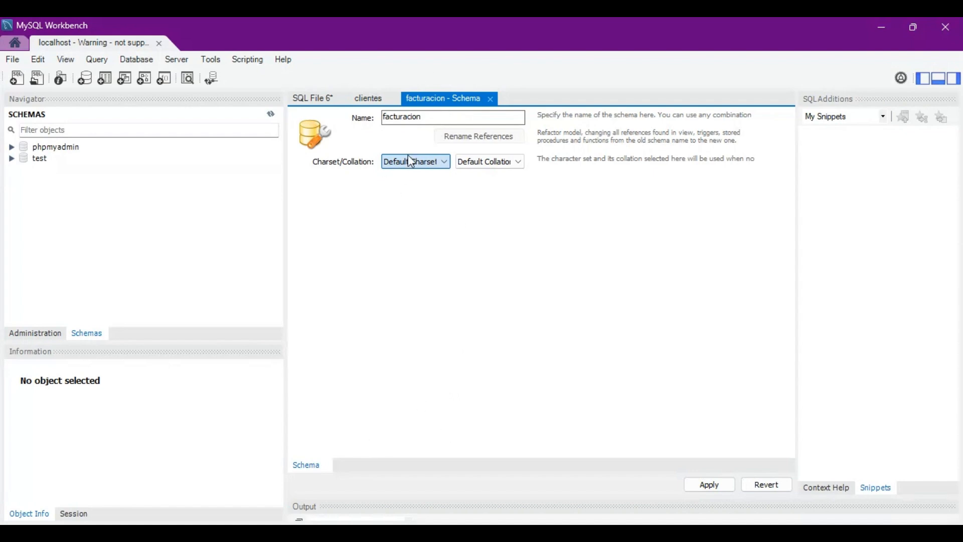
Set the facturacion schema's character set to utf8 and its collation to utf8_bin.
{"action": "left_click", "coordinate": [404, 429]}
{"action": "left_click", "coordinate": [517, 162]}
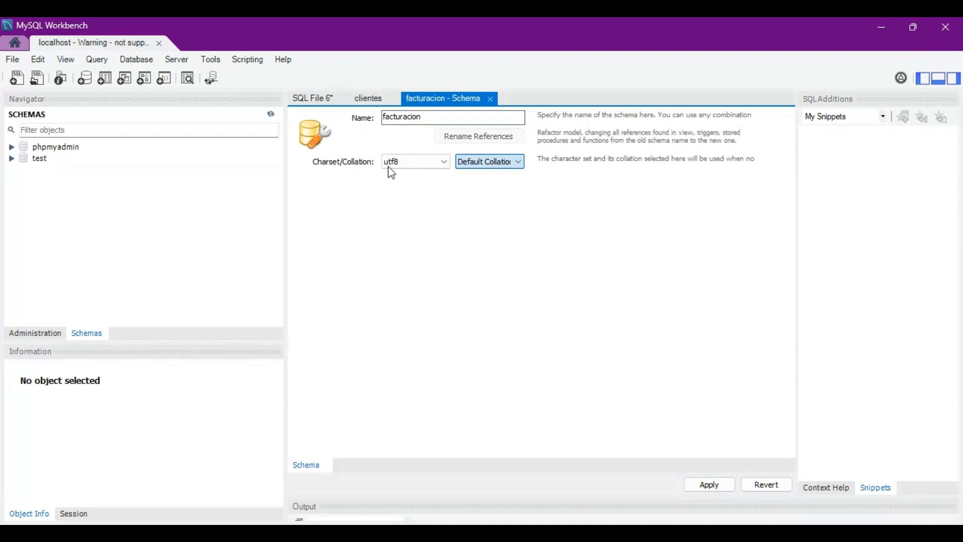
{"action": "left_click", "coordinate": [480, 183]}
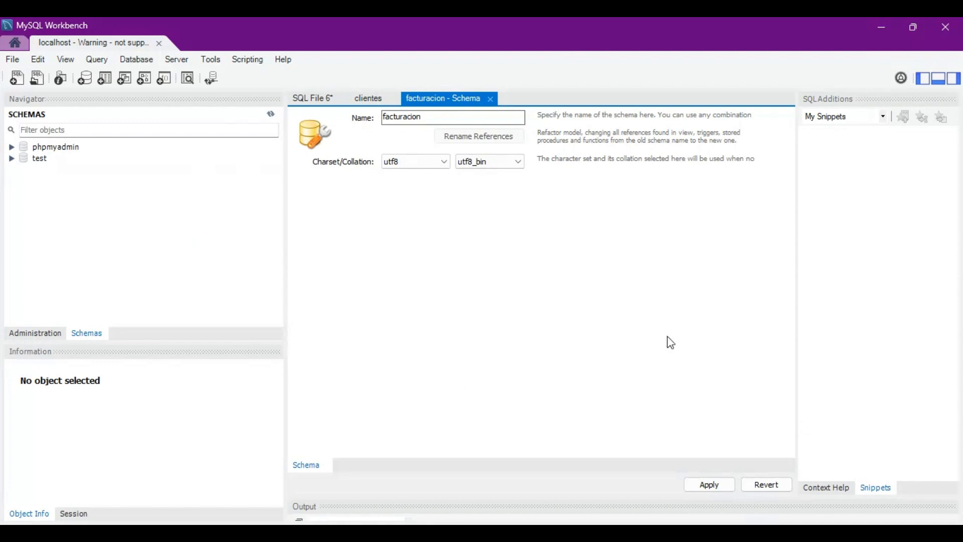
Apply the facturacion schema definition to the server and finish the script wizard.
{"action": "left_click", "coordinate": [711, 488]}
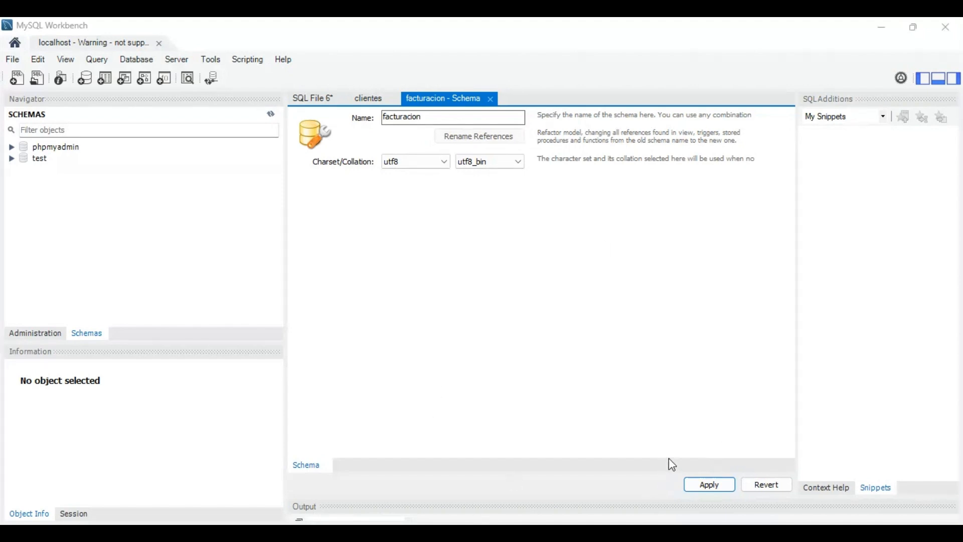
{"action": "left_click", "coordinate": [689, 485]}
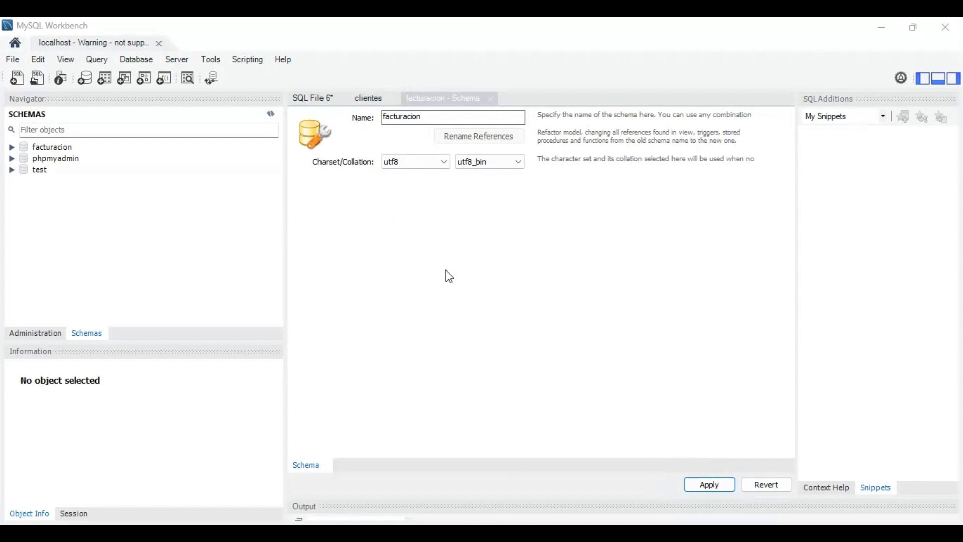
{"action": "left_click", "coordinate": [673, 471]}
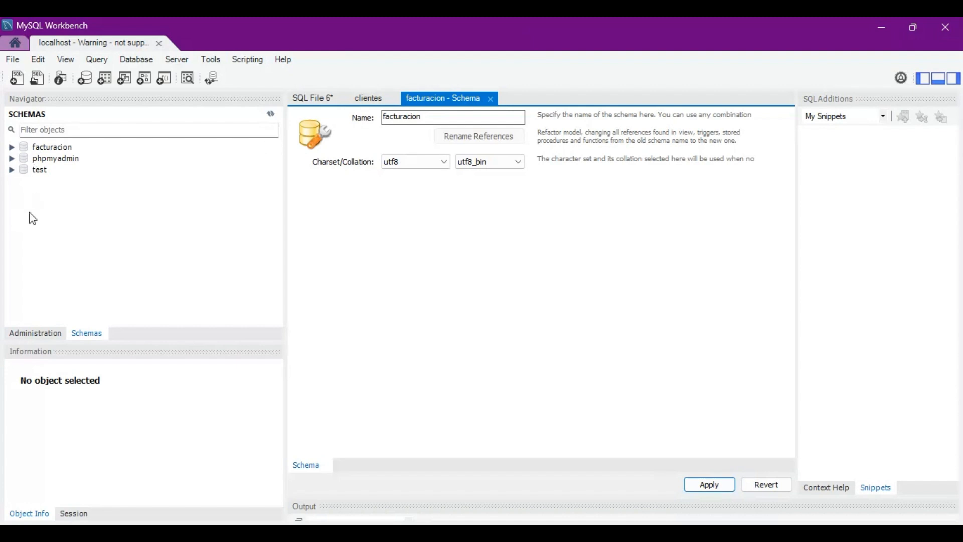
Expand the facturacion schema in the navigator and select its Tables group.
{"action": "left_click", "coordinate": [11, 148]}
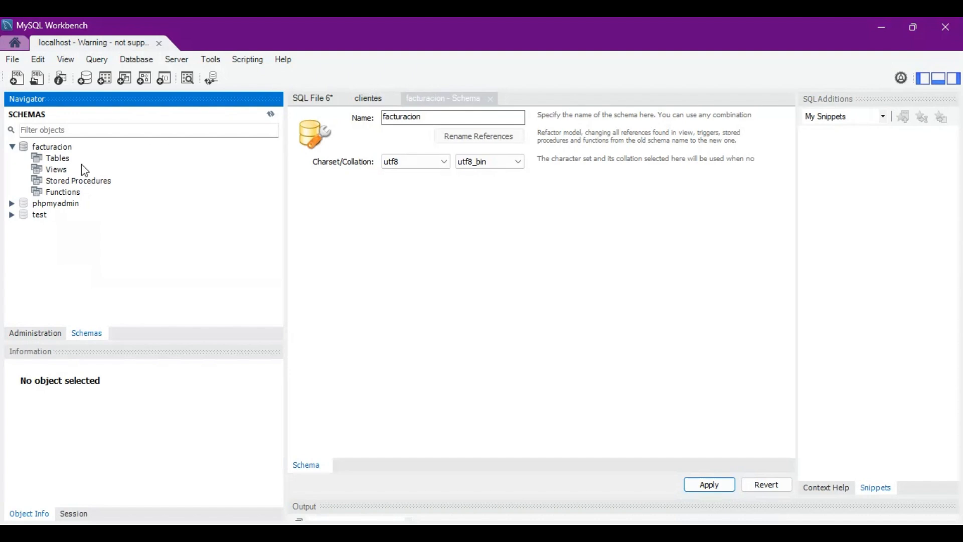
{"action": "left_click", "coordinate": [60, 162]}
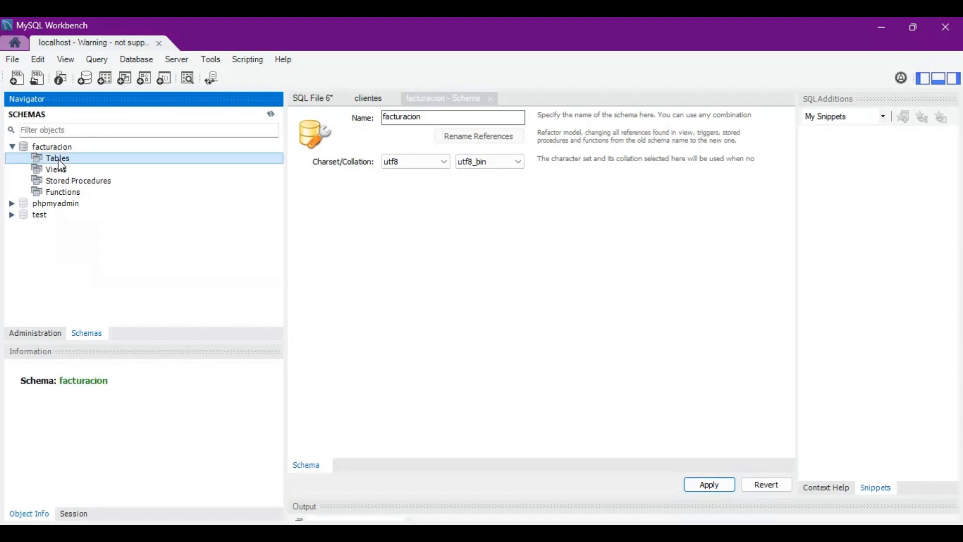